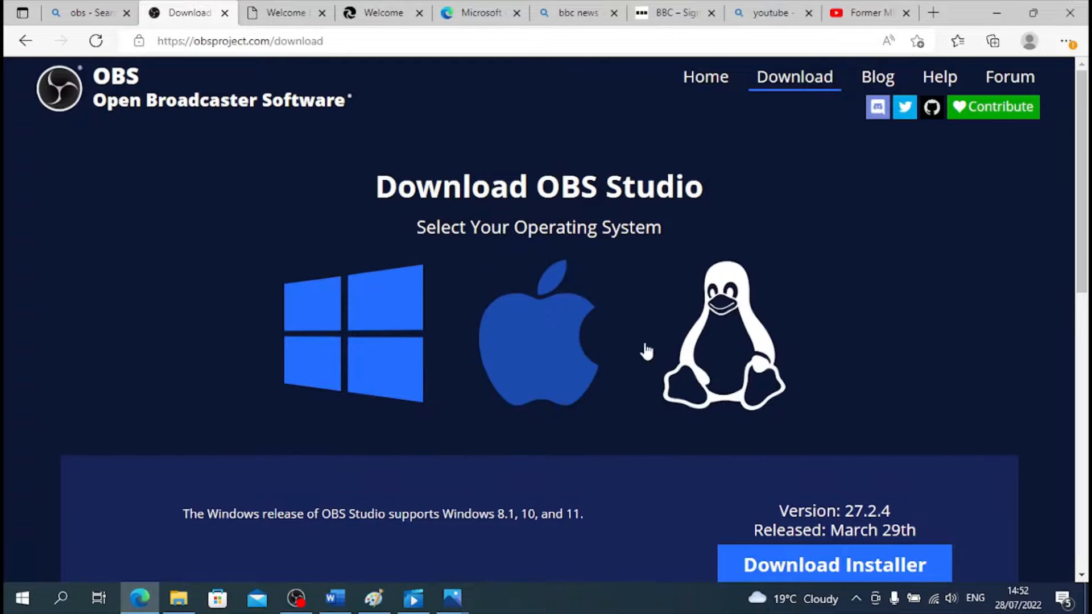
# - Download the OBS Studio 27.2.4 installer for Windows and launch the newest copy from the Downloads folder
pyautogui.scroll(-3, 864, 338)
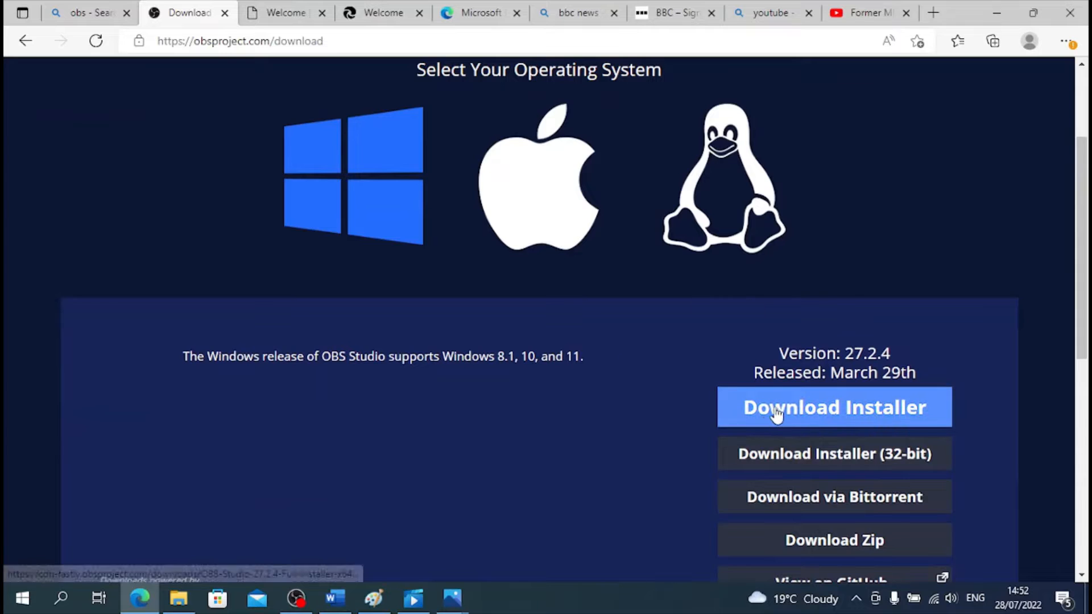
pyautogui.click(776, 414)
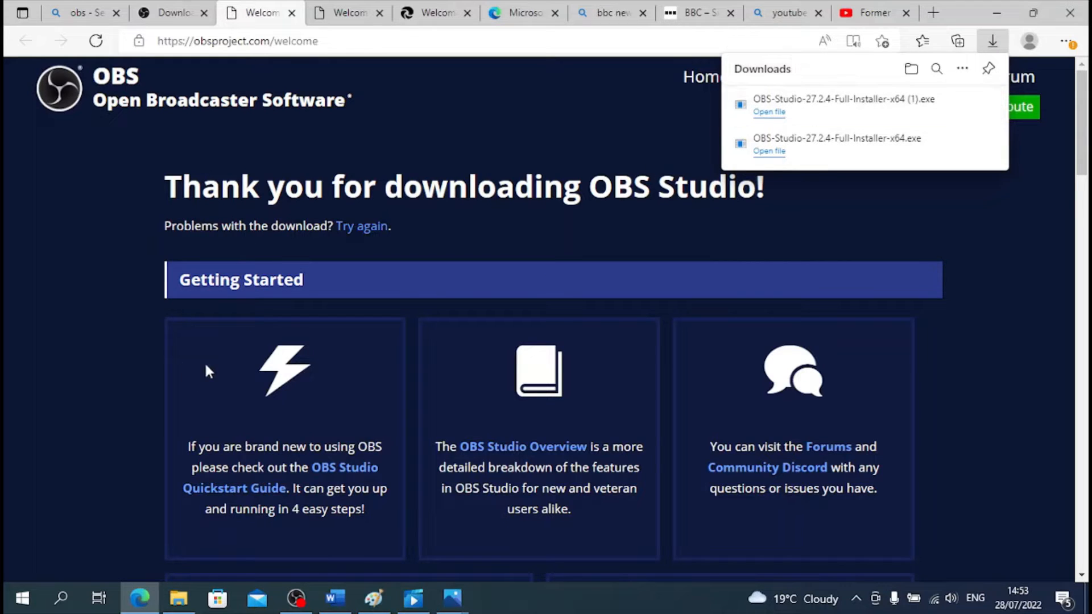
pyautogui.click(177, 602)
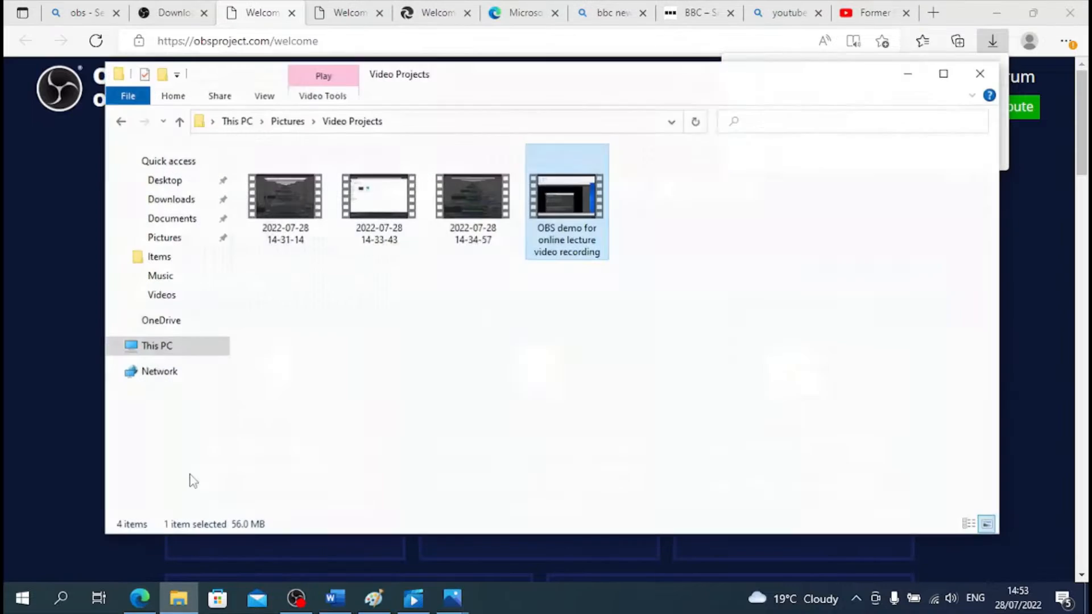
pyautogui.click(170, 196)
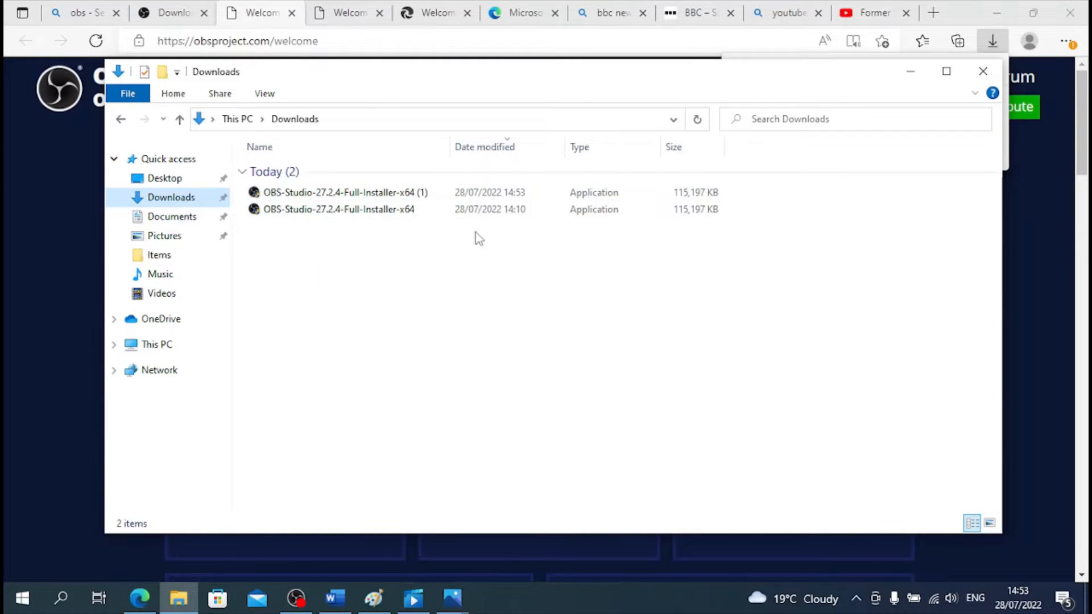
pyautogui.doubleClick(379, 193)
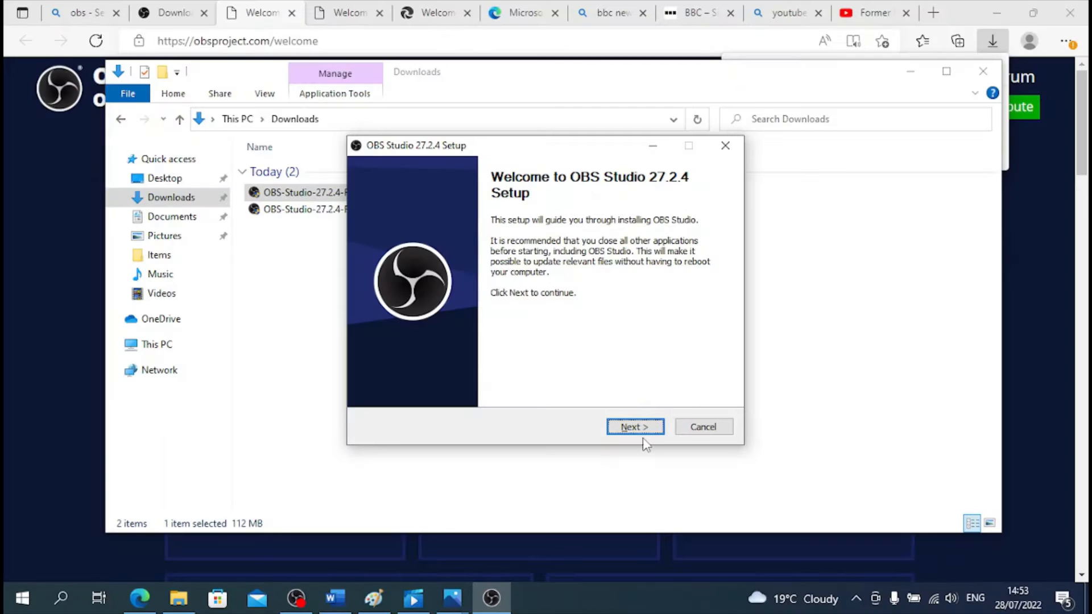
# - Try to continue the OBS Studio 27.2.4 setup past its welcome page, and cancel
pyautogui.click(635, 429)
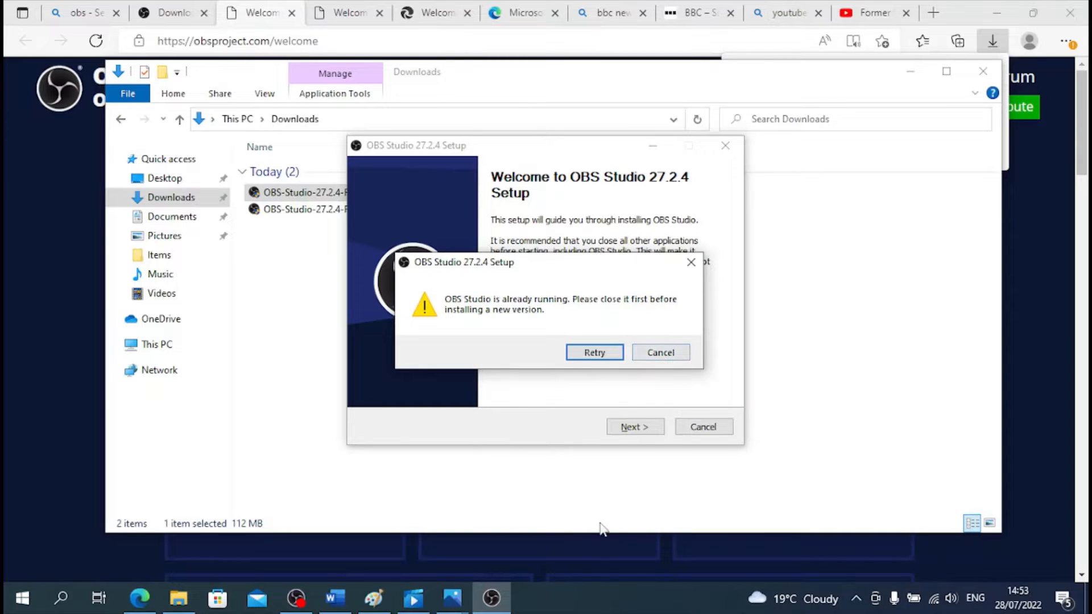
pyautogui.click(490, 596)
pyautogui.click(643, 356)
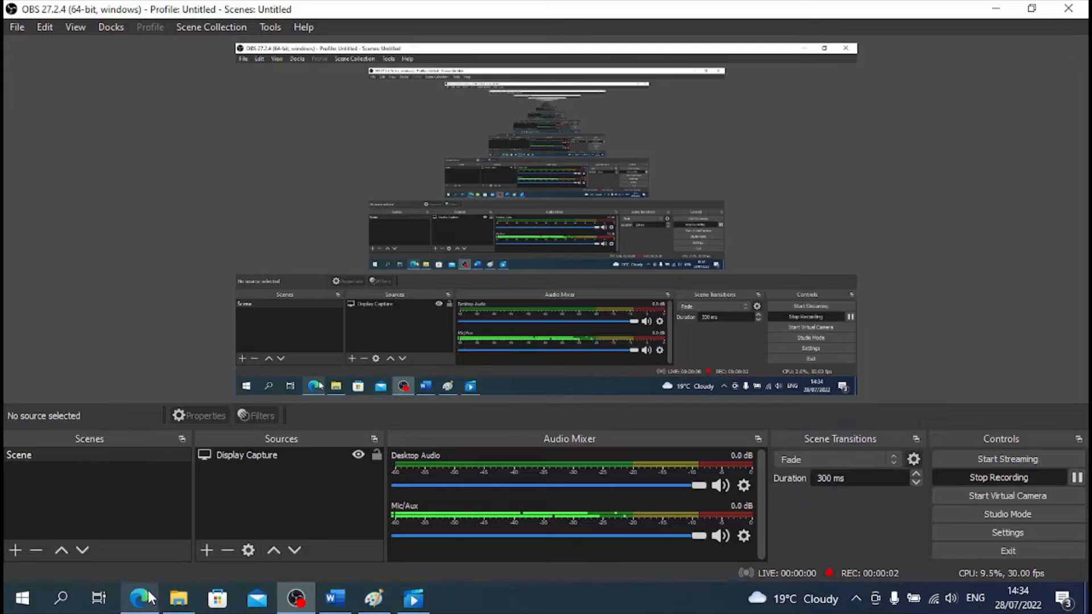
# - View the Auto-Configuration Wizard usage options in the Paint image of the OBS opening screen, return to OBS and stop the recording
pyautogui.click(375, 604)
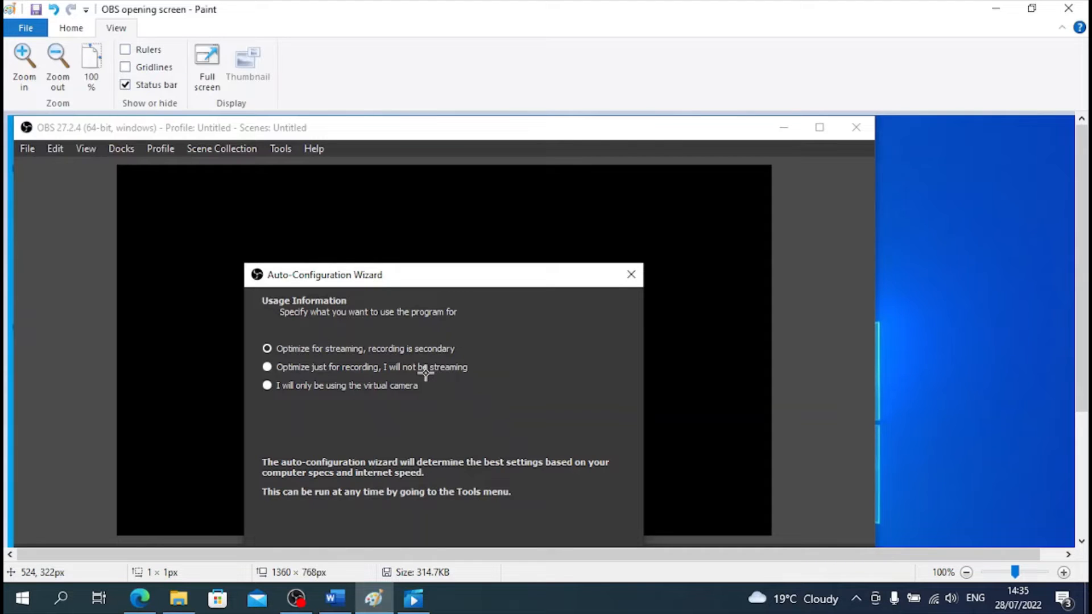
pyautogui.click(296, 598)
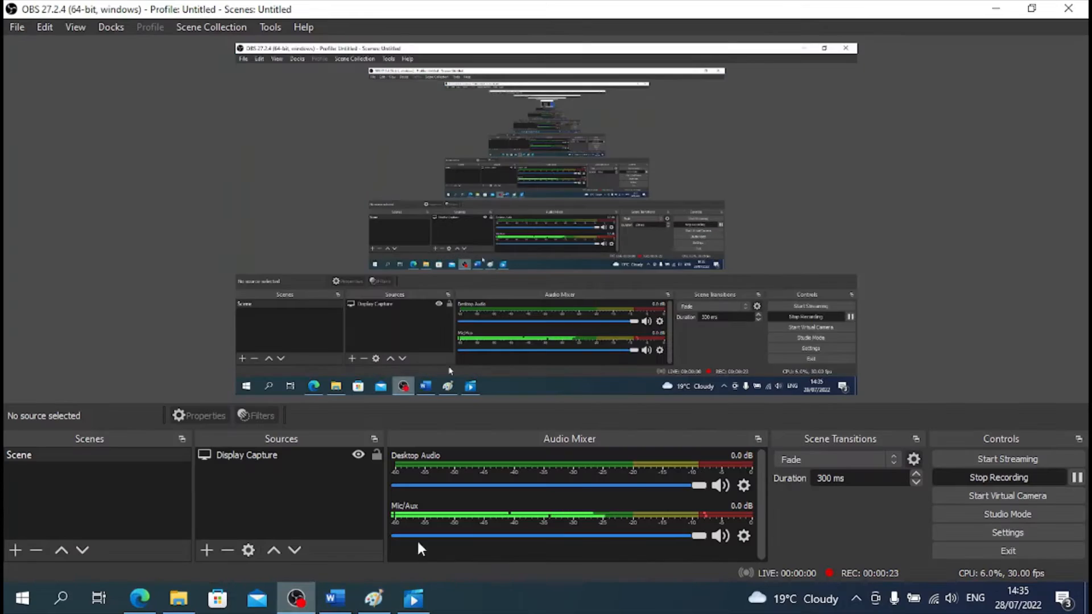
pyautogui.click(995, 477)
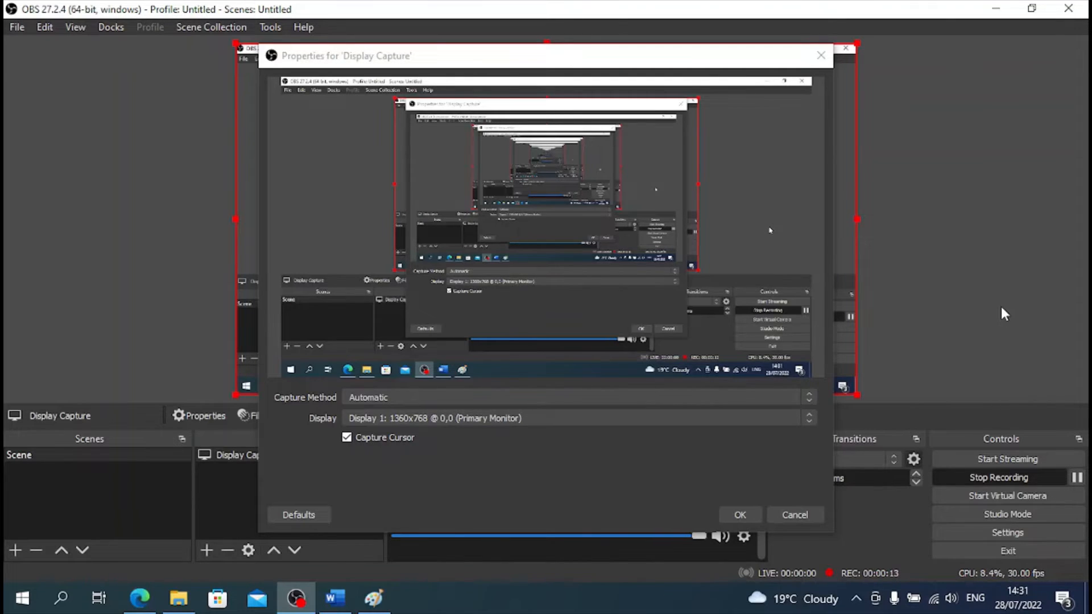
# - Close the Display Capture source's properties without changing its settings
pyautogui.click(231, 507)
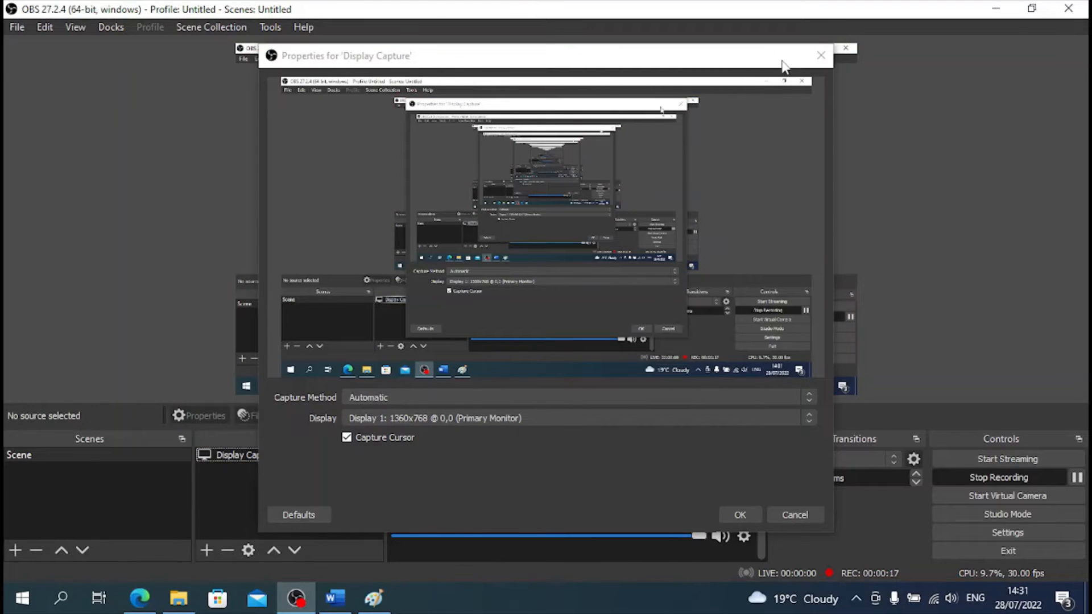
pyautogui.click(820, 55)
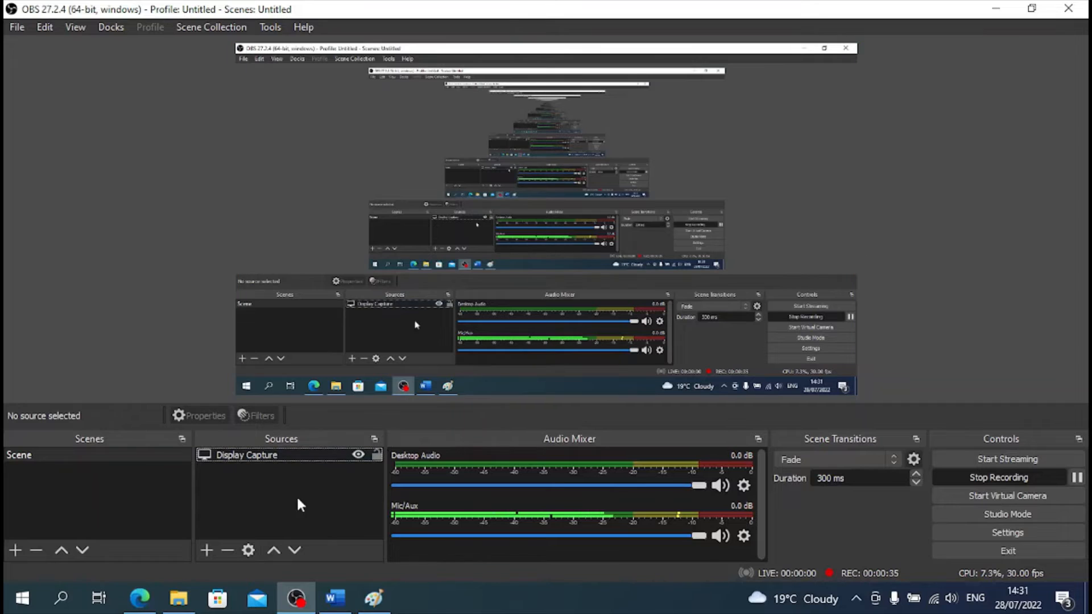
# - Create a second Display Capture source under its default name and close its properties
pyautogui.click(207, 550)
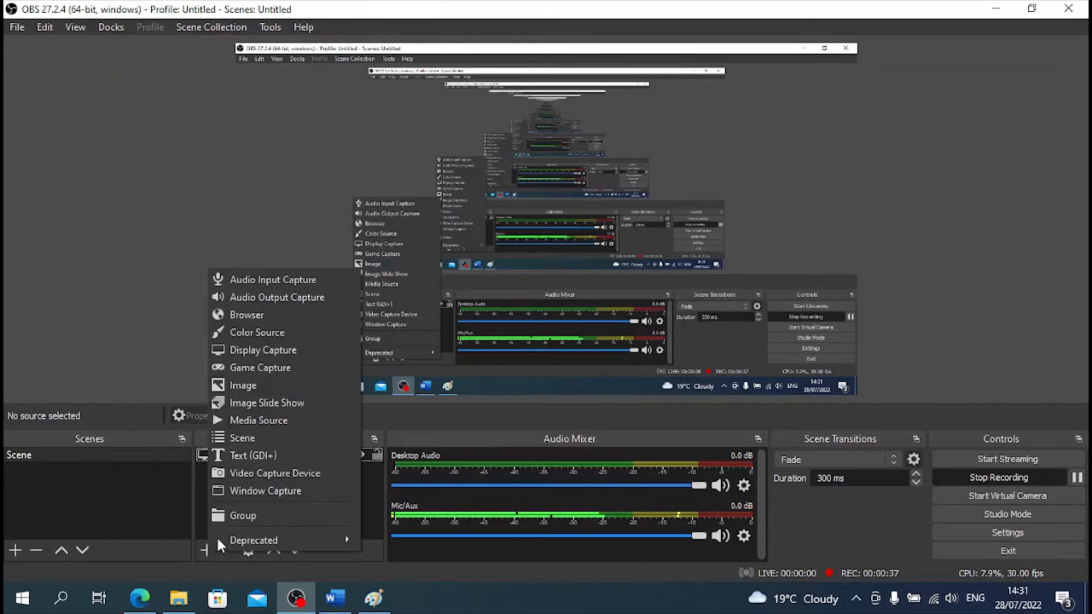
pyautogui.click(263, 350)
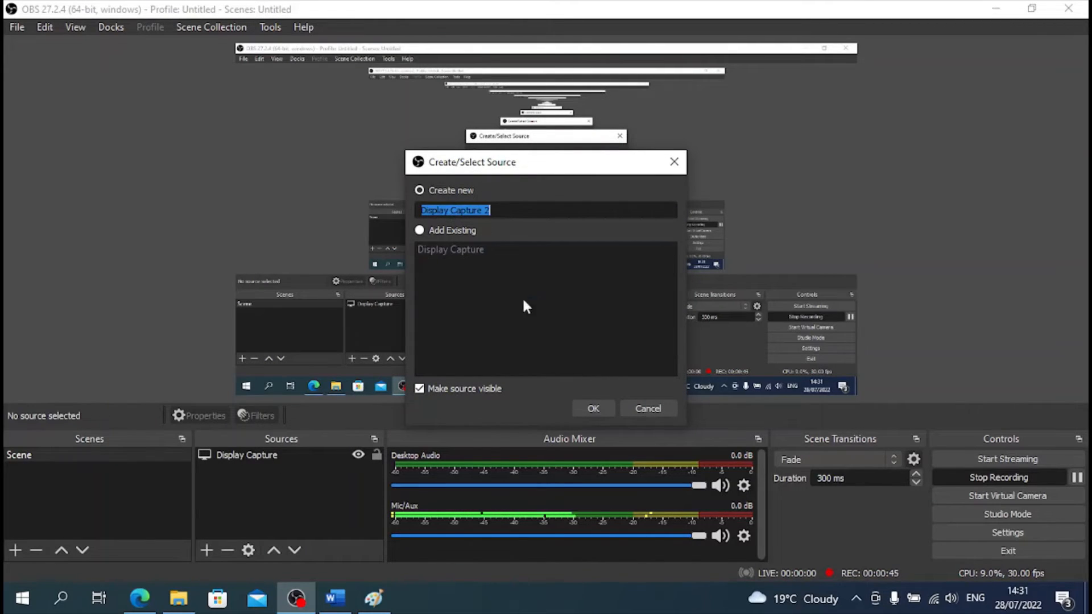
pyautogui.click(592, 407)
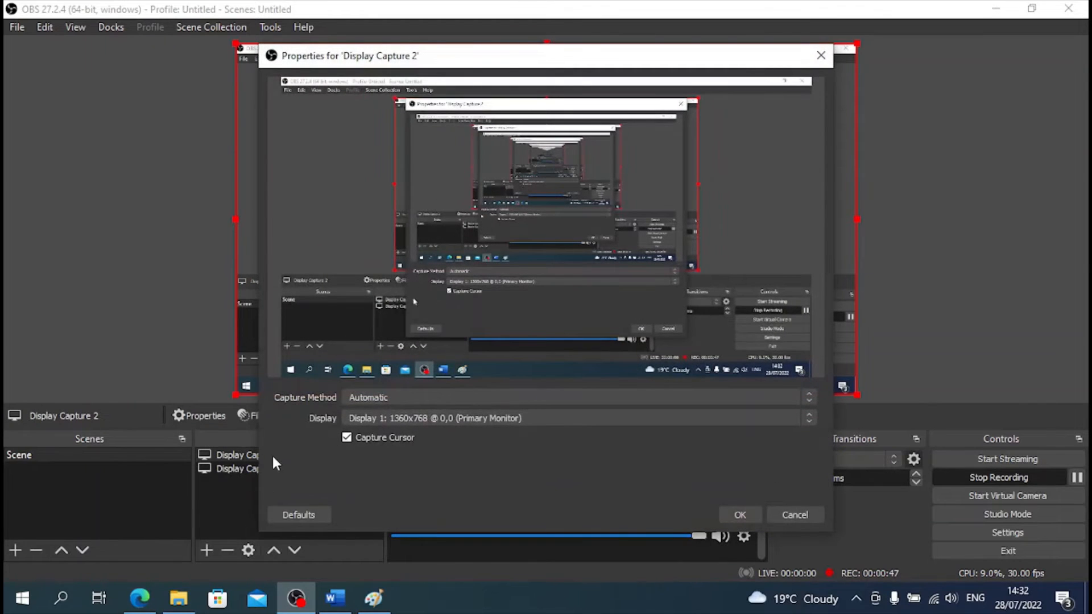
pyautogui.click(821, 56)
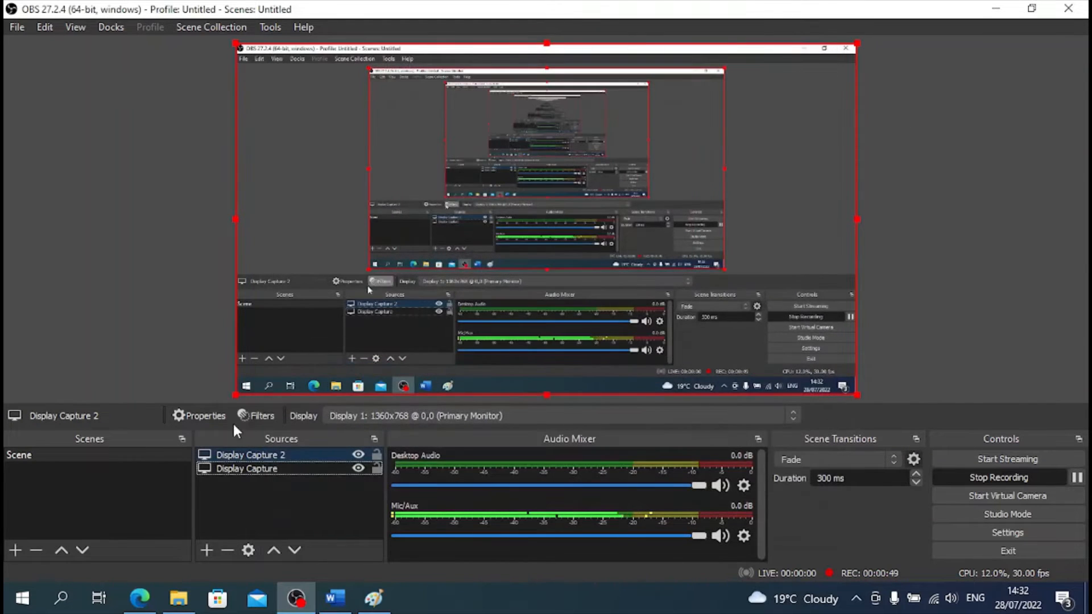
# - Remove the Display Capture 2 source and confirm the removal
pyautogui.click(279, 455)
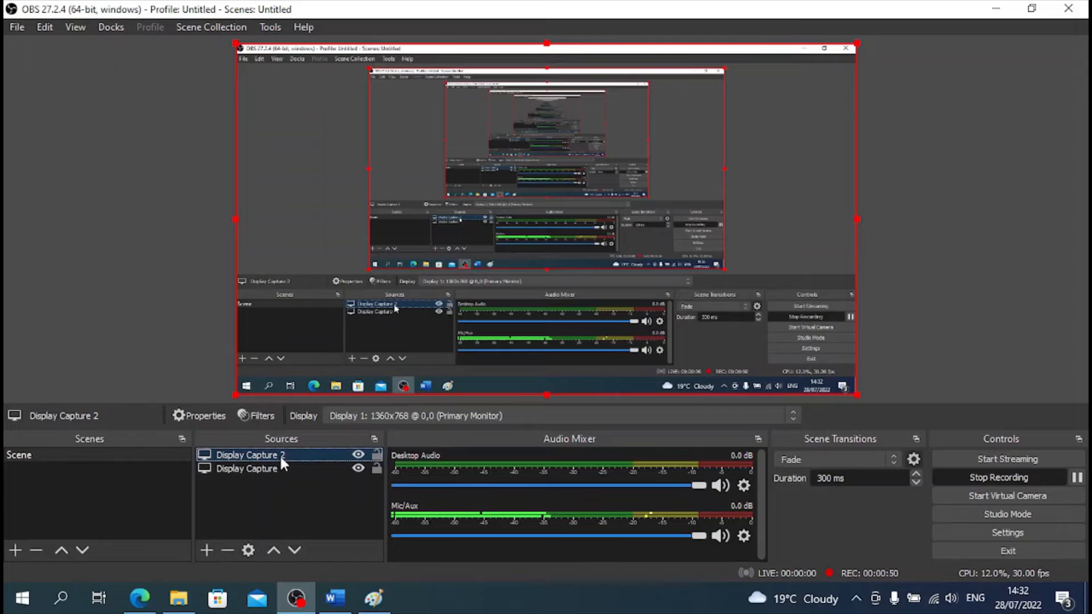
pyautogui.click(228, 550)
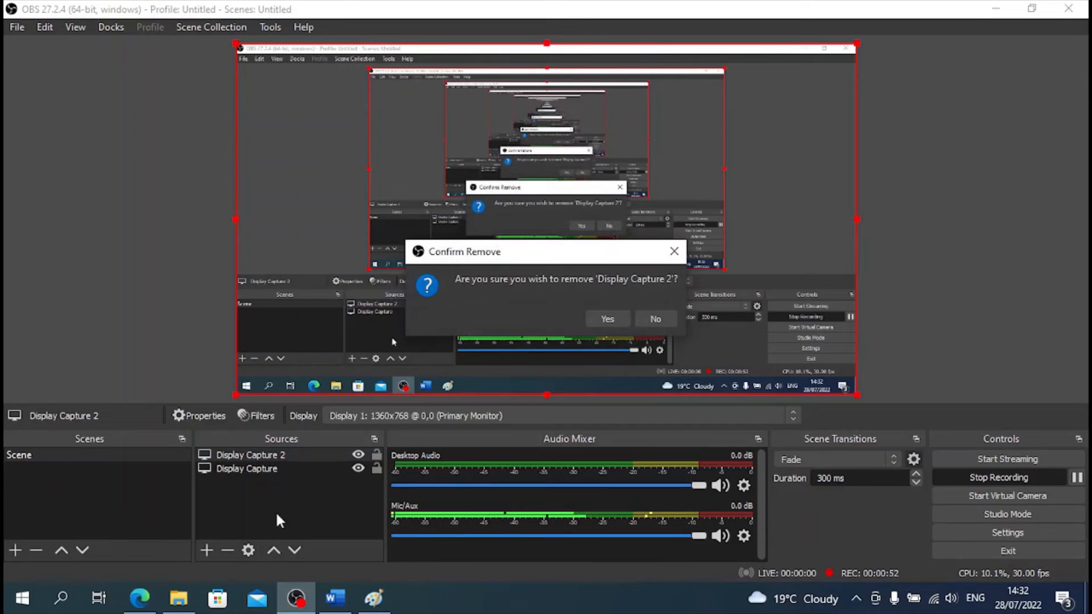
pyautogui.click(605, 319)
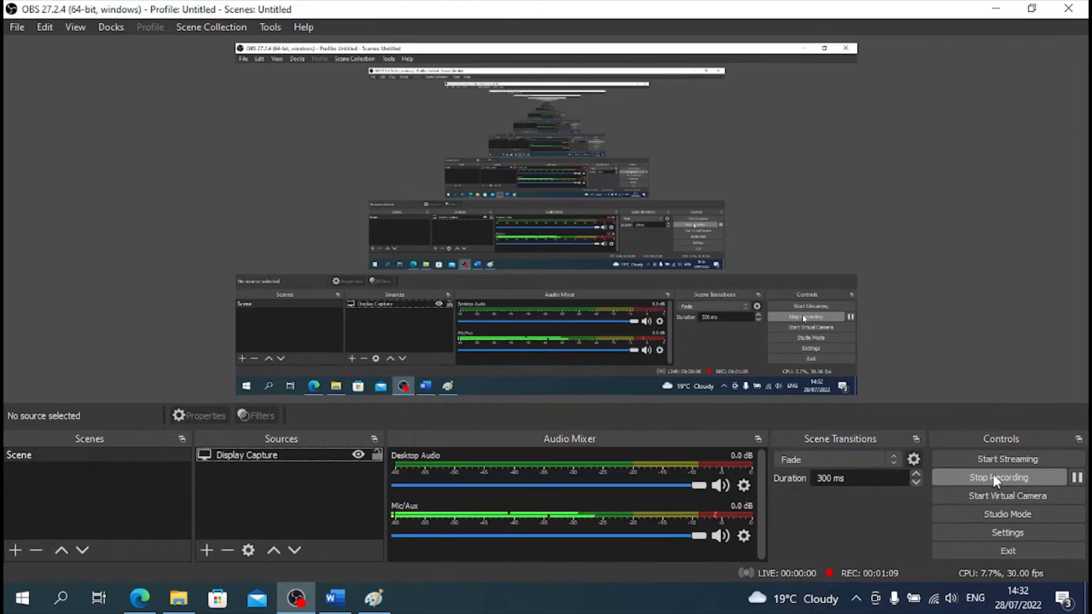
# - Switch to Edge and play the Oxford Union lecture on YouTube from the beginning in full screen
pyautogui.click(147, 605)
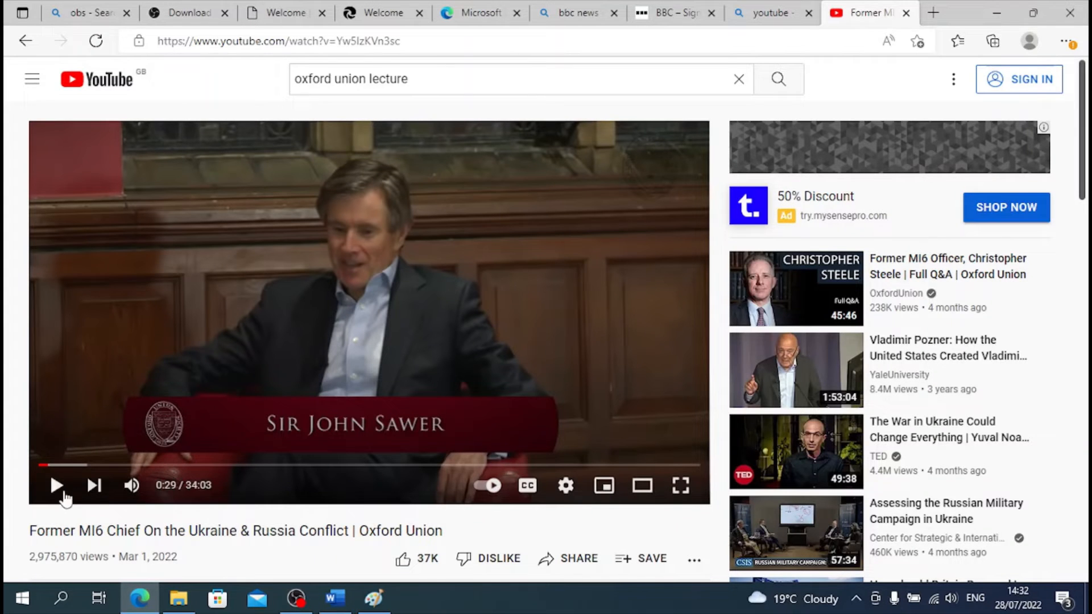
pyautogui.click(38, 465)
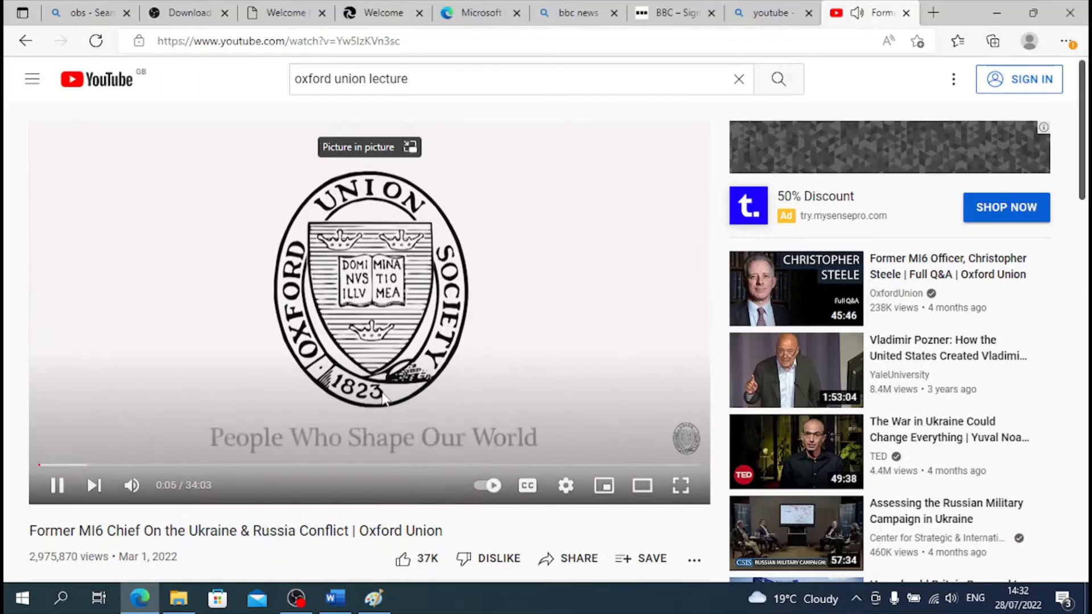
pyautogui.click(680, 485)
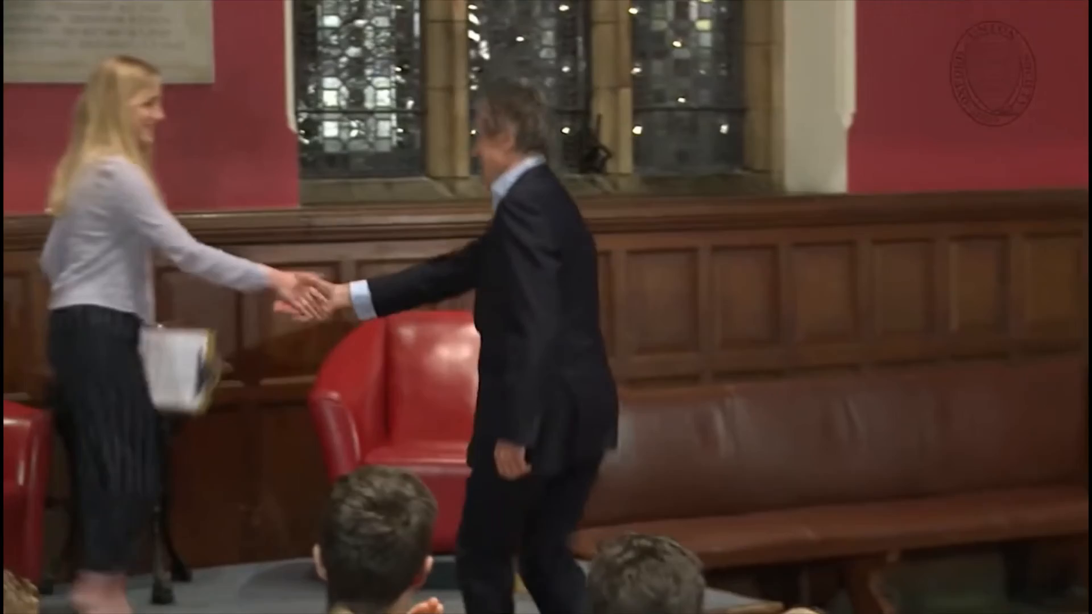
# - Pause the lecture video, exit full screen and switch back to OBS
pyautogui.moveTo(154, 572)
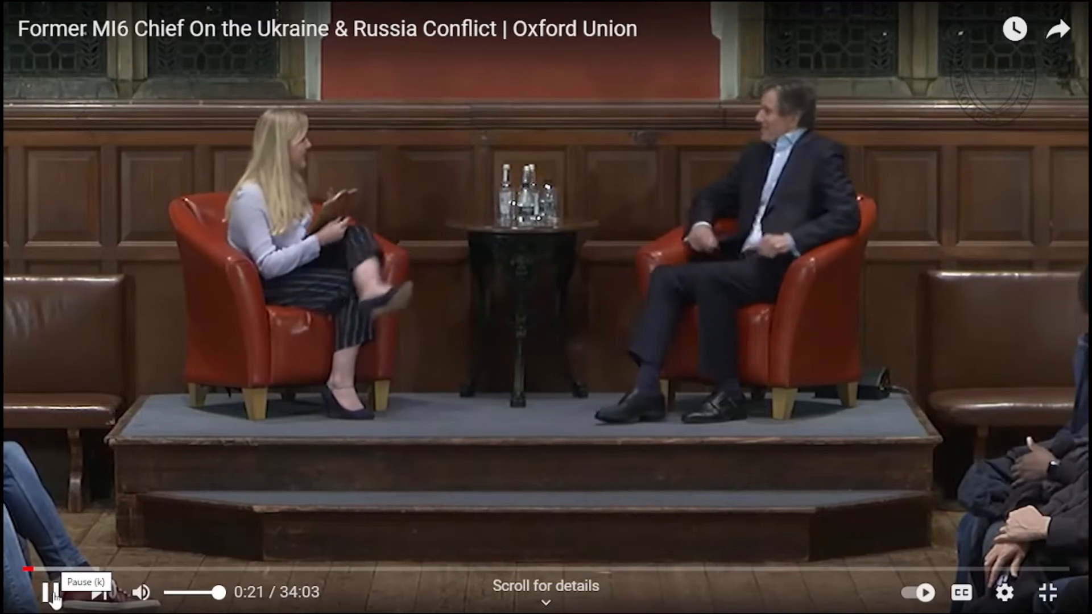
pyautogui.click(52, 594)
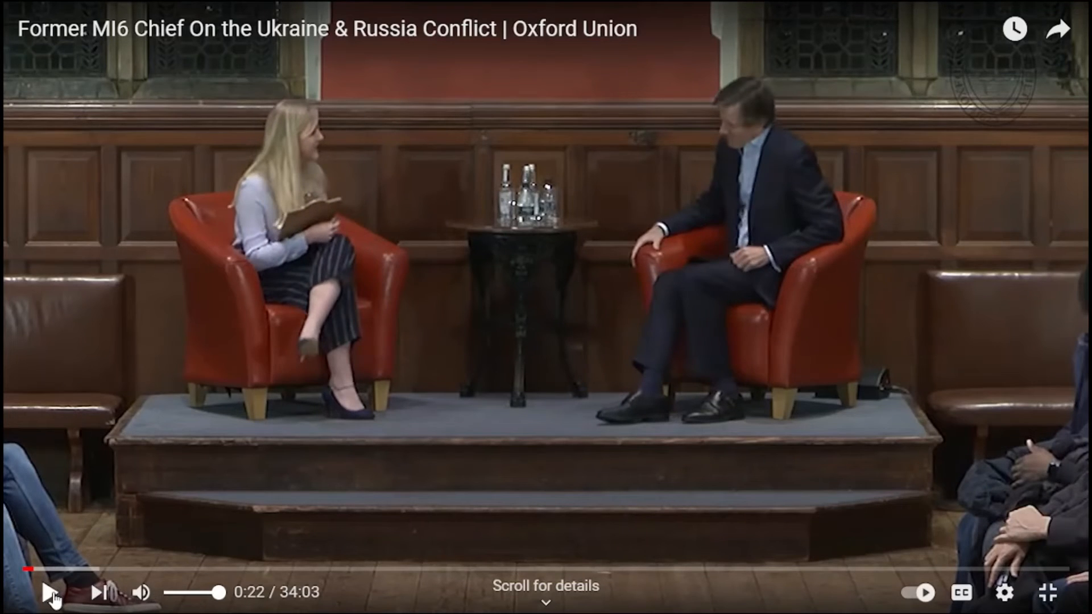
pyautogui.doubleClick(330, 497)
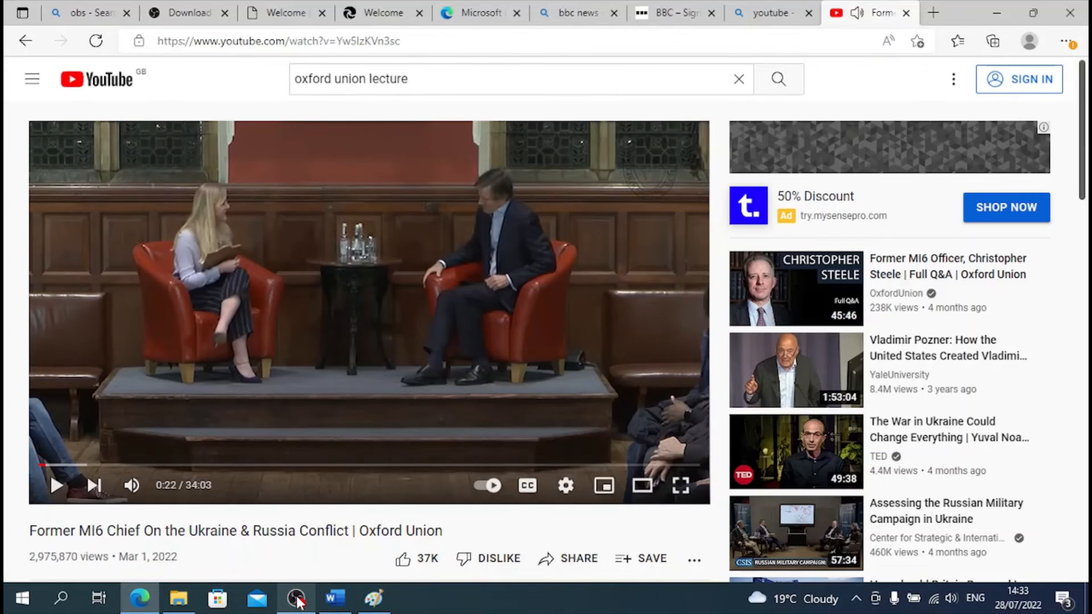
pyautogui.click(295, 598)
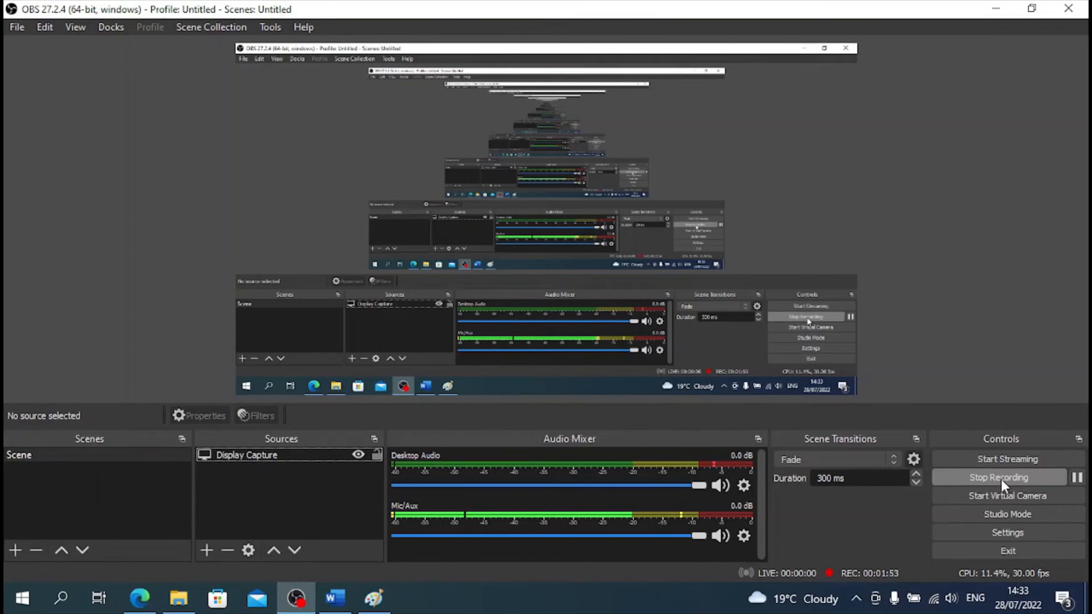
# - Open the Videos folder under This PC in File Explorer to find where OBS saves the recording
pyautogui.click(181, 609)
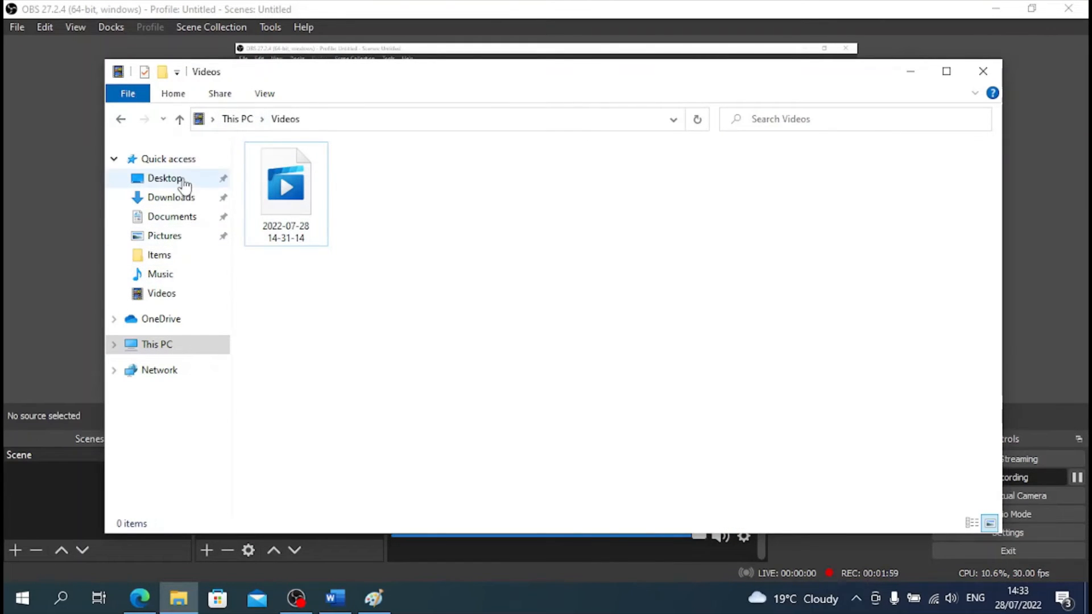
pyautogui.click(174, 295)
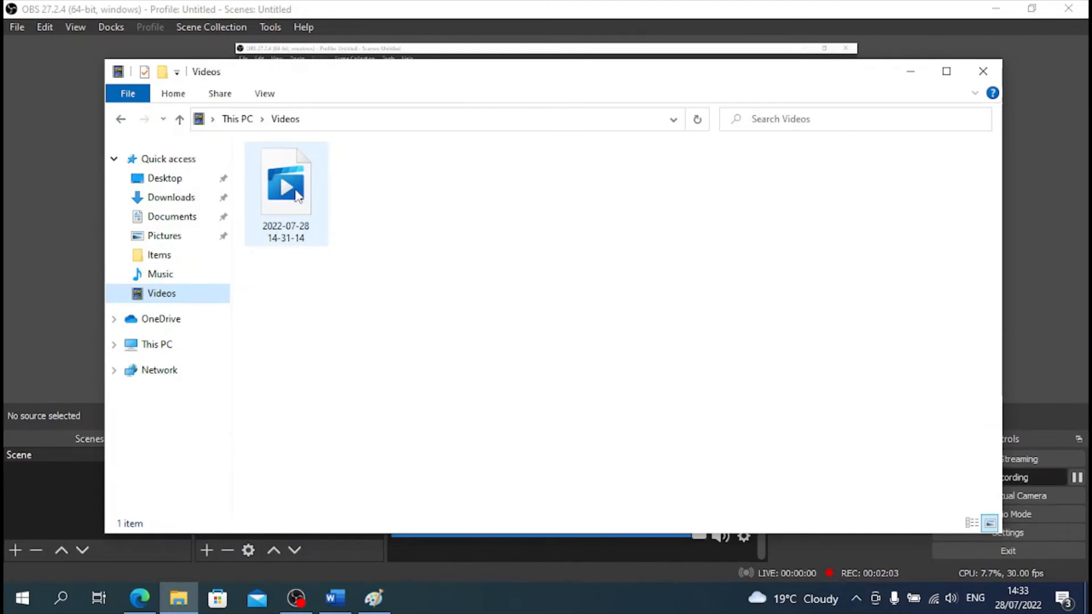
pyautogui.click(239, 121)
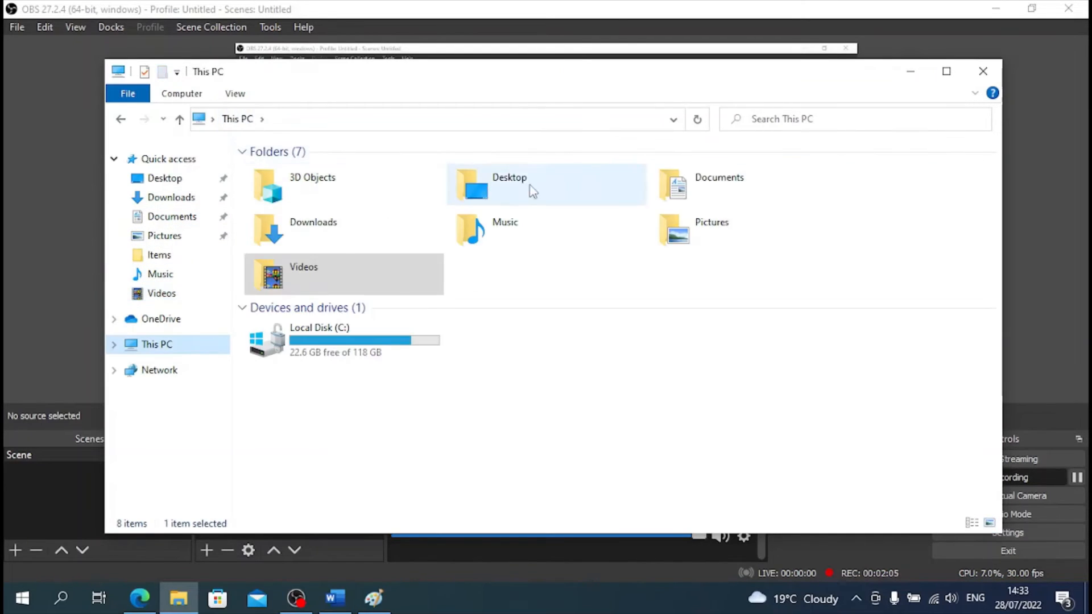
pyautogui.click(336, 267)
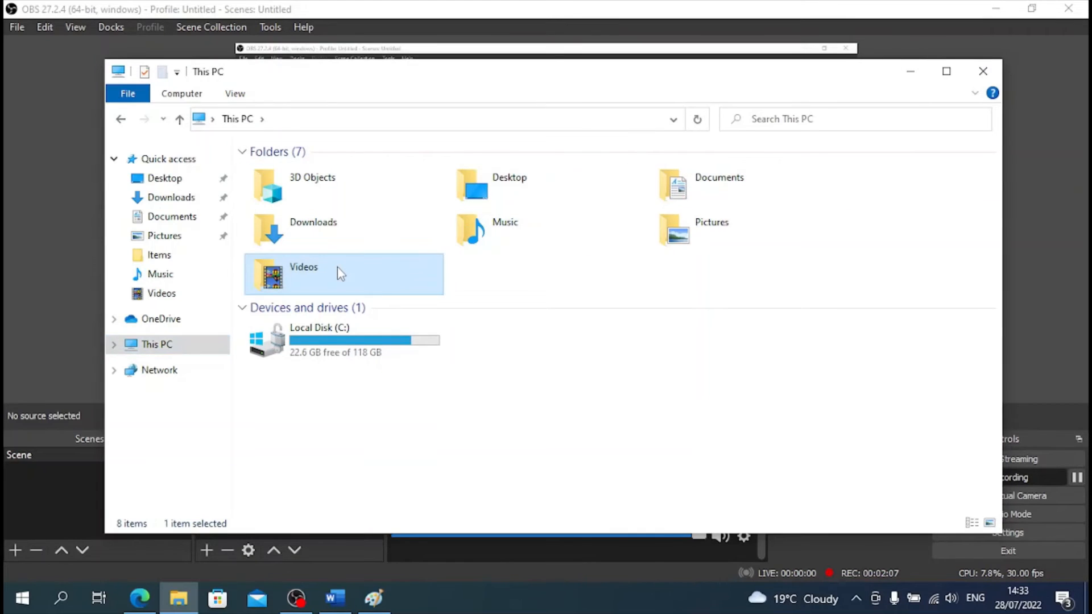
pyautogui.doubleClick(337, 268)
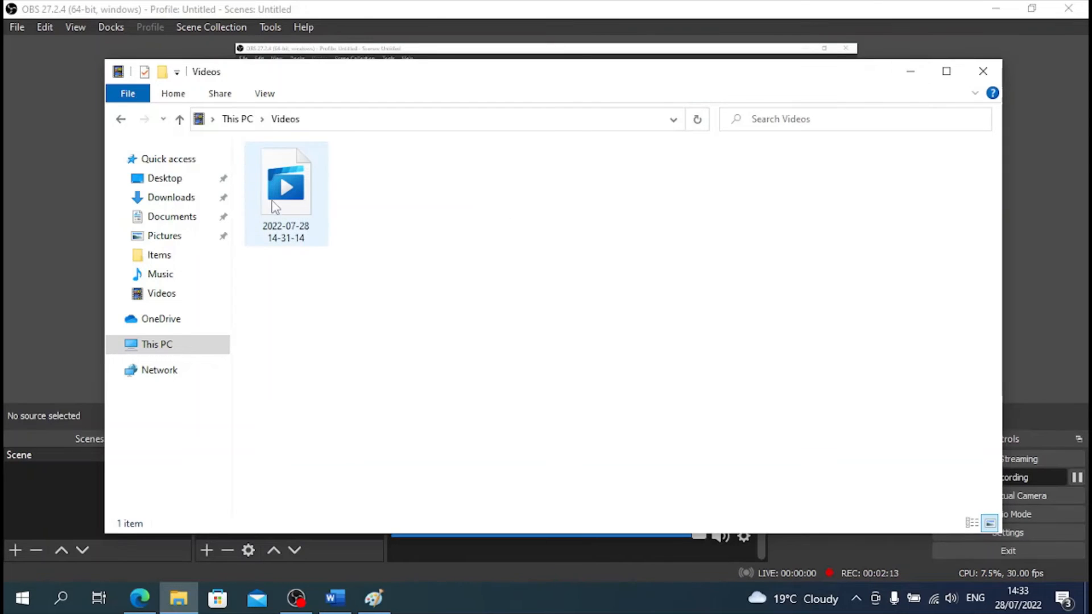
pyautogui.click(910, 72)
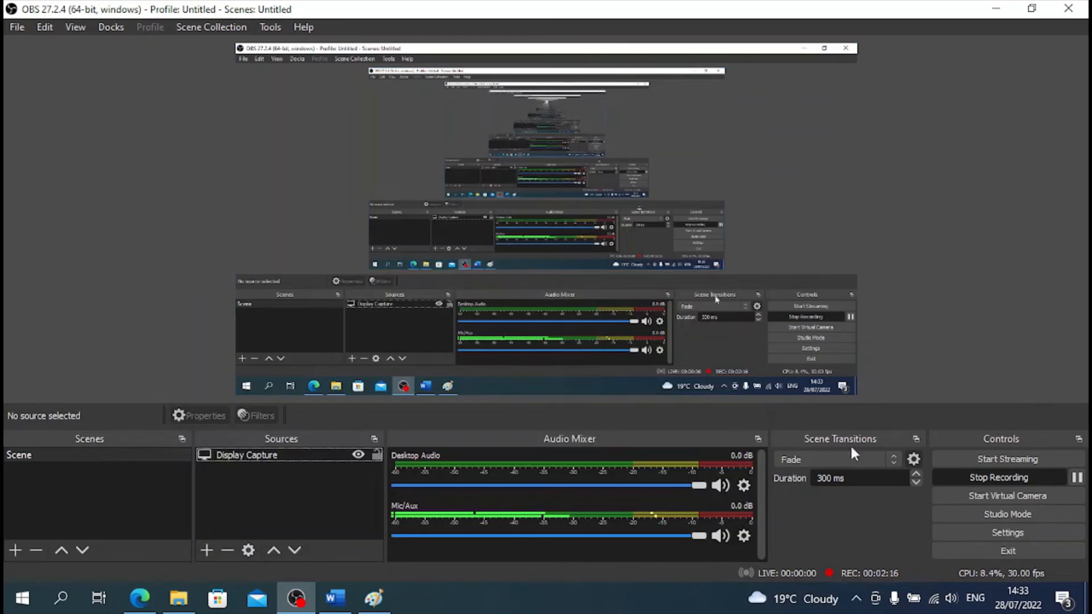
pyautogui.click(981, 476)
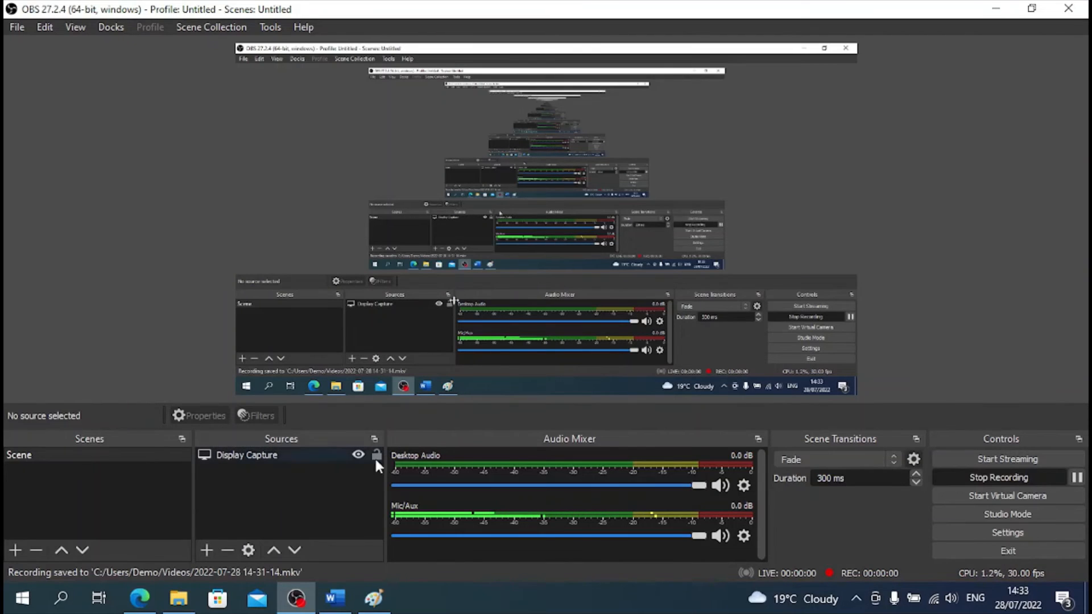
pyautogui.click(181, 598)
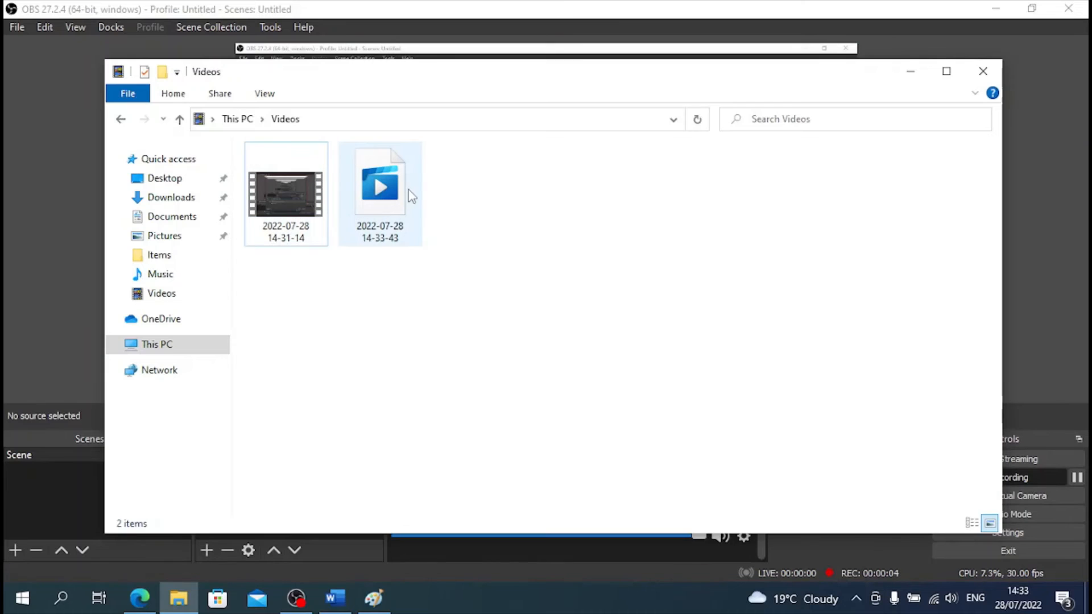
pyautogui.doubleClick(295, 194)
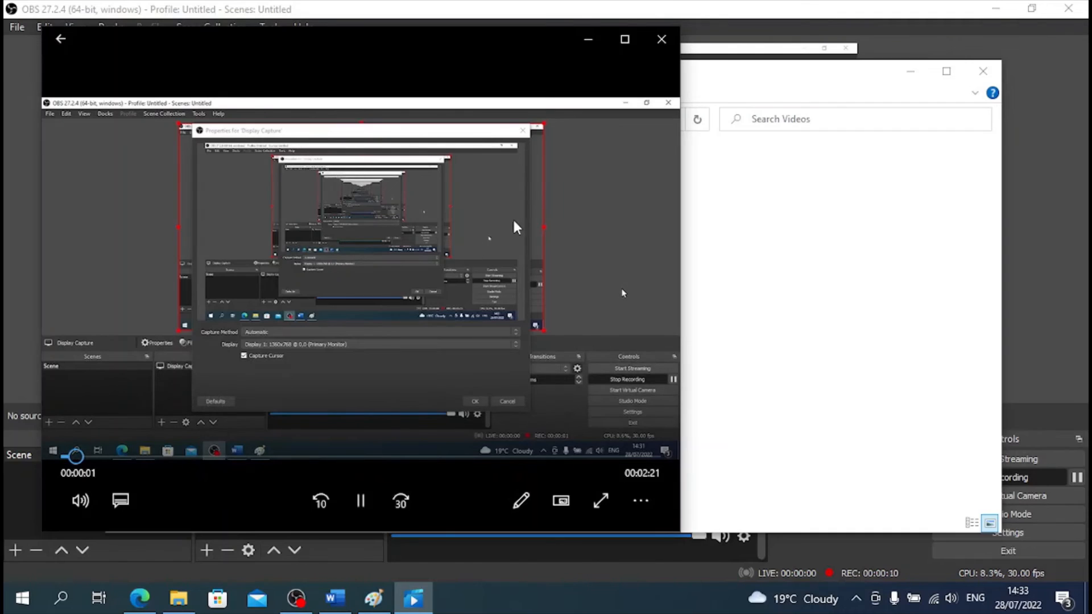
pyautogui.click(357, 500)
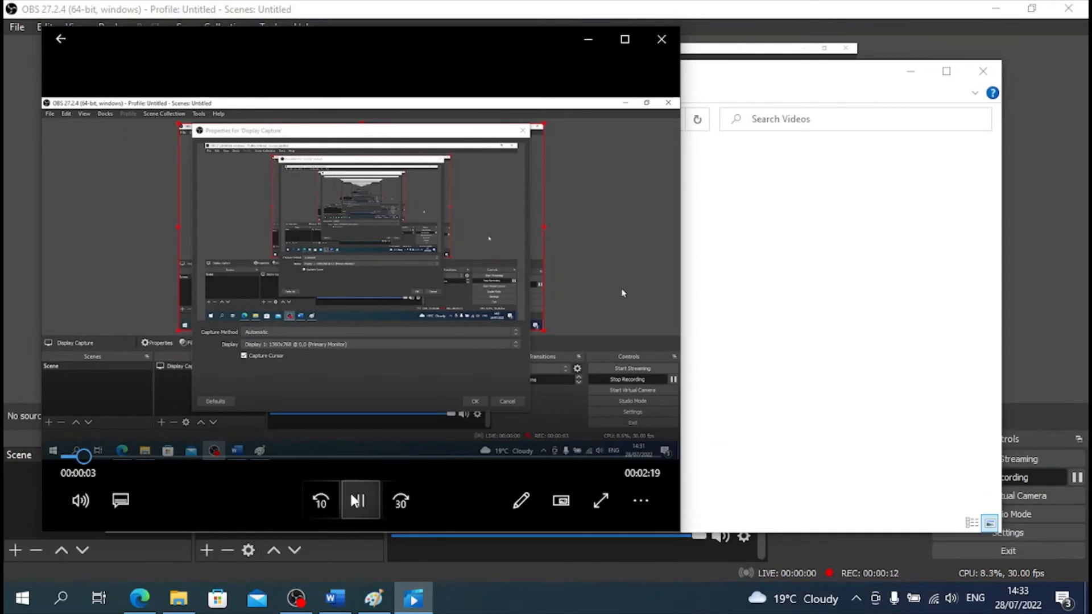
pyautogui.click(357, 501)
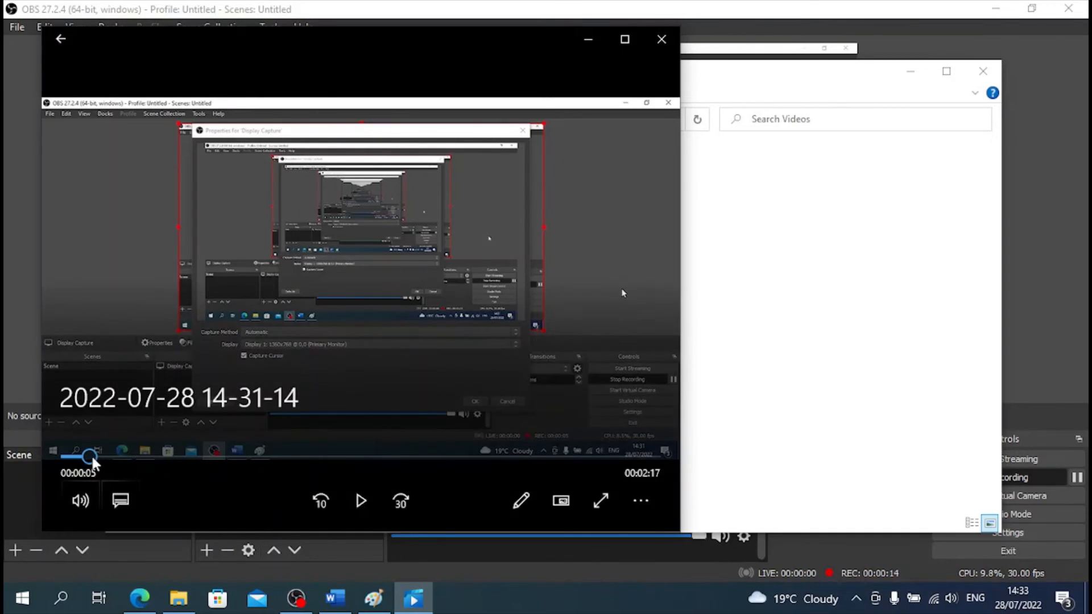
pyautogui.moveTo(91, 455); pyautogui.dragTo(376, 482)
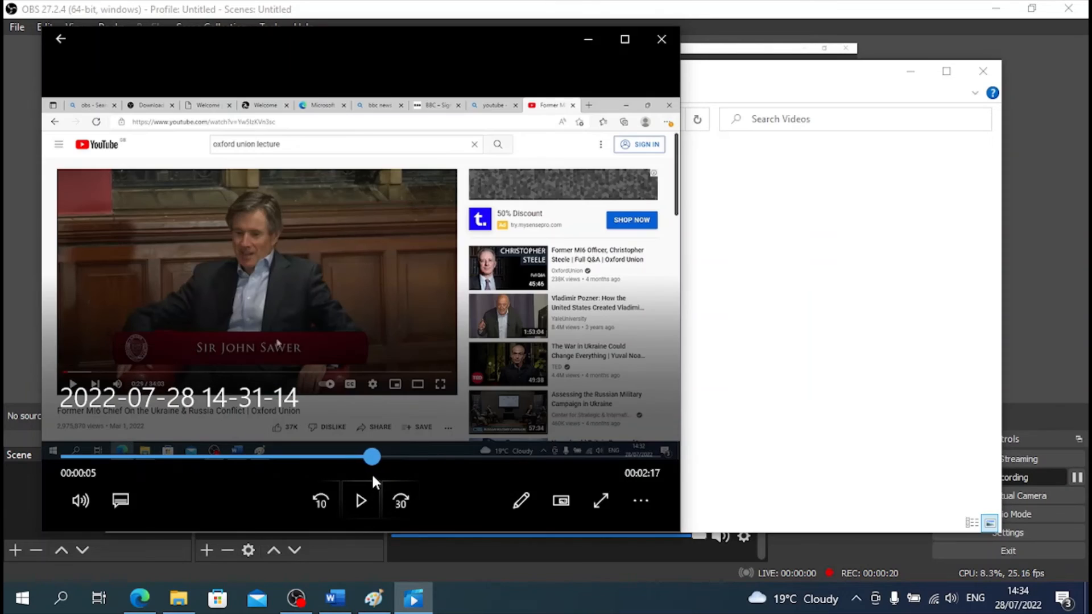
pyautogui.click(360, 500)
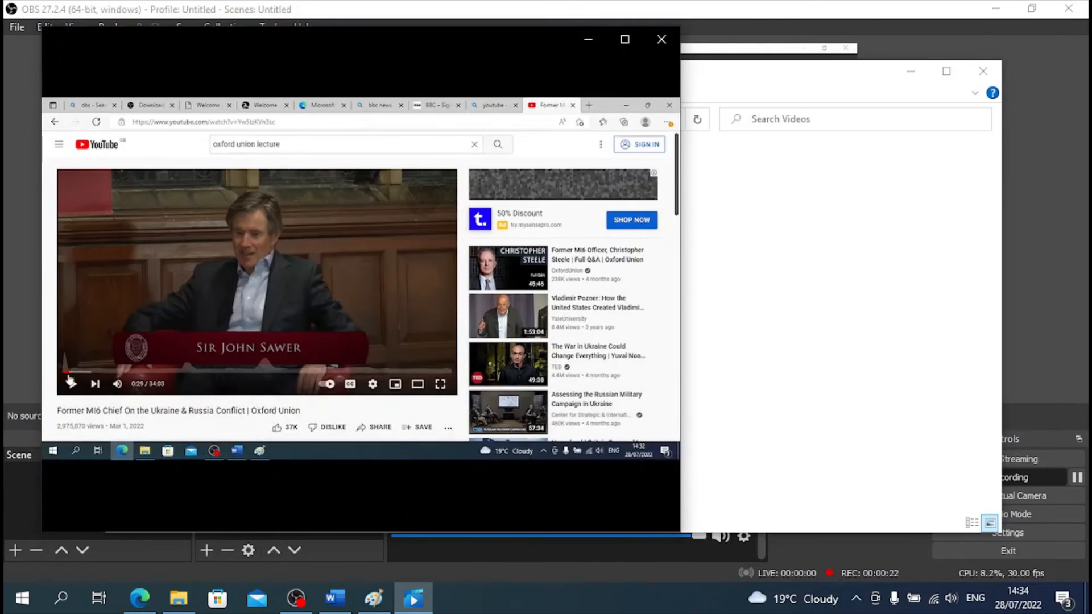
pyautogui.moveTo(402, 483)
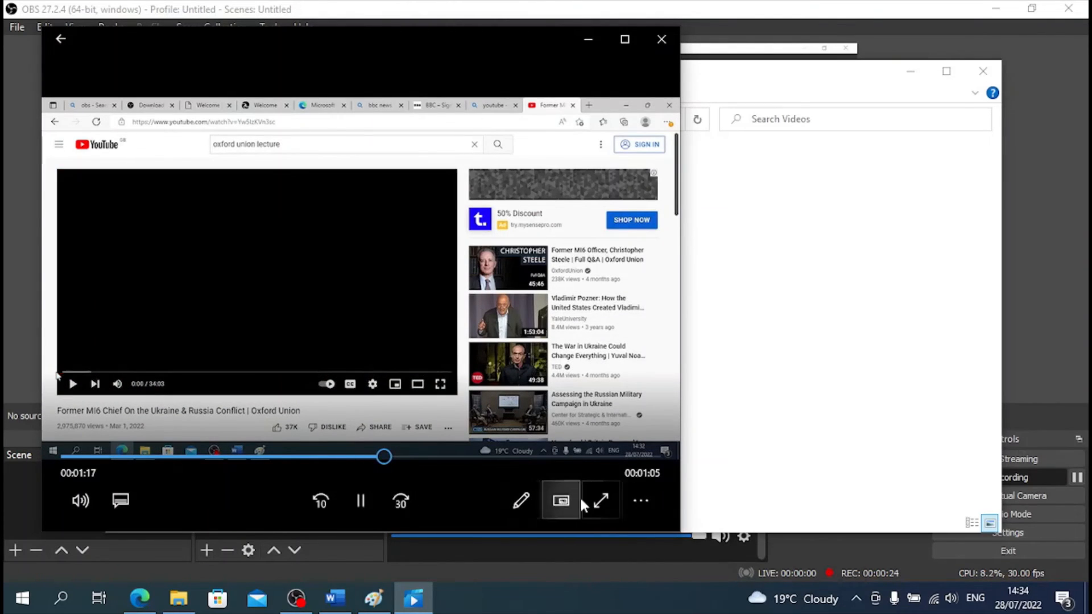
pyautogui.click(597, 500)
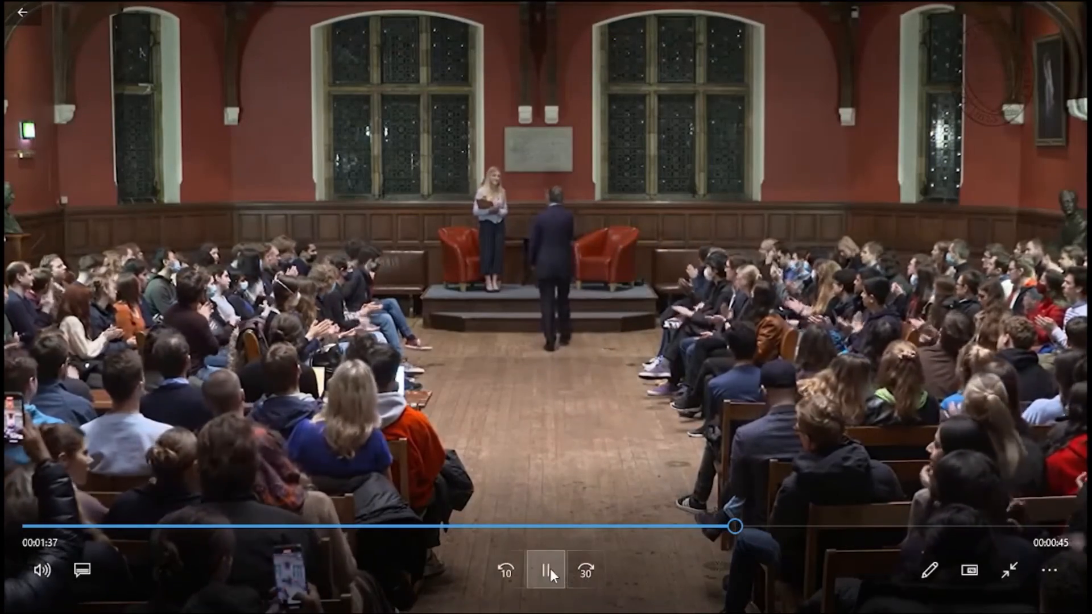
# - Pause the full-screen playback of the recording and return to the OBS window
pyautogui.click(547, 568)
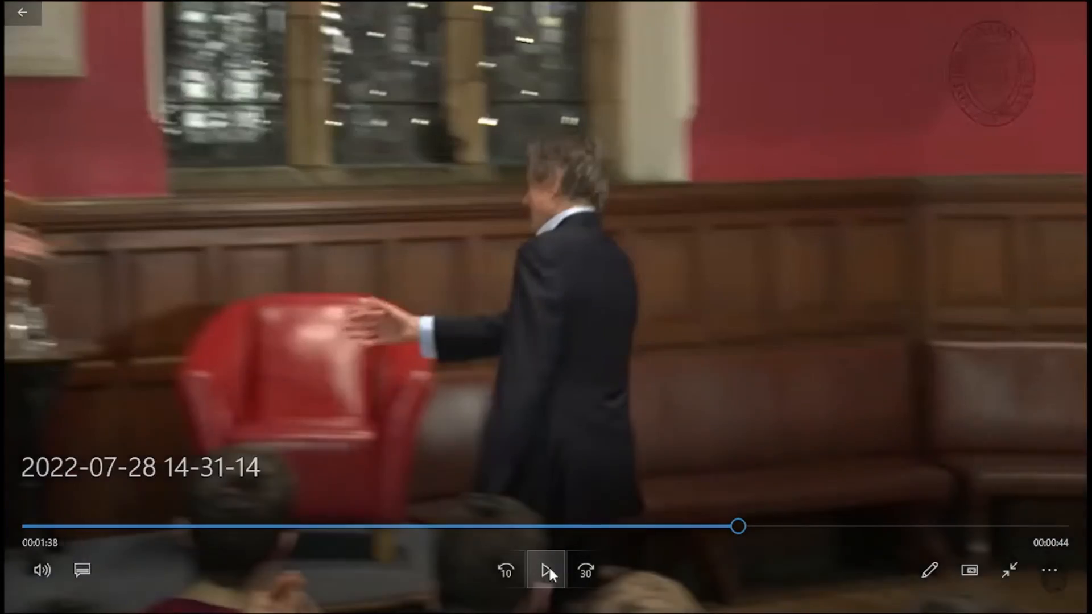
pyautogui.click(1004, 573)
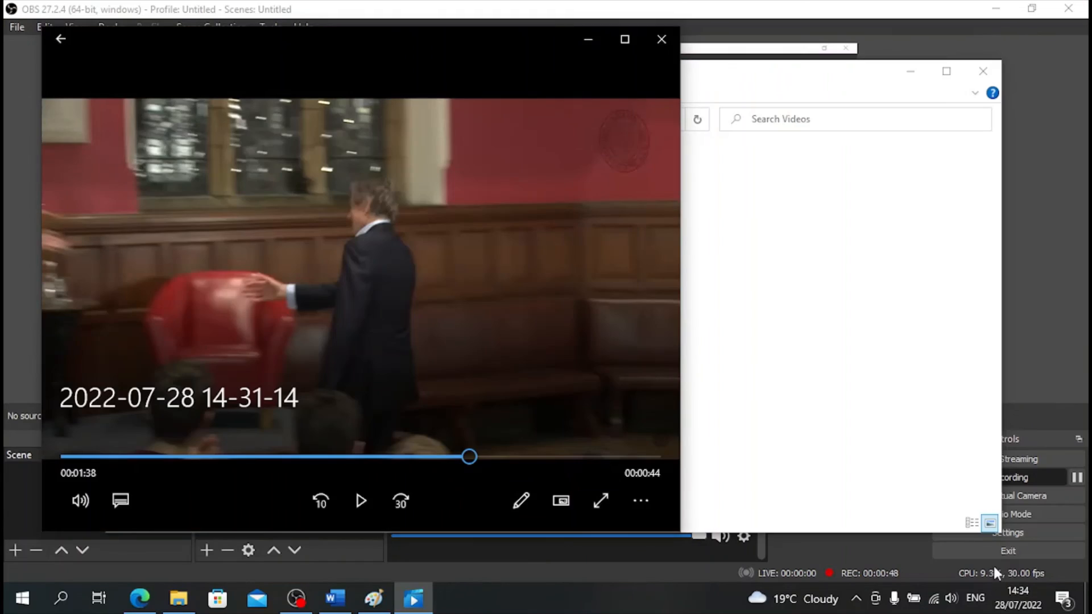
pyautogui.click(1066, 345)
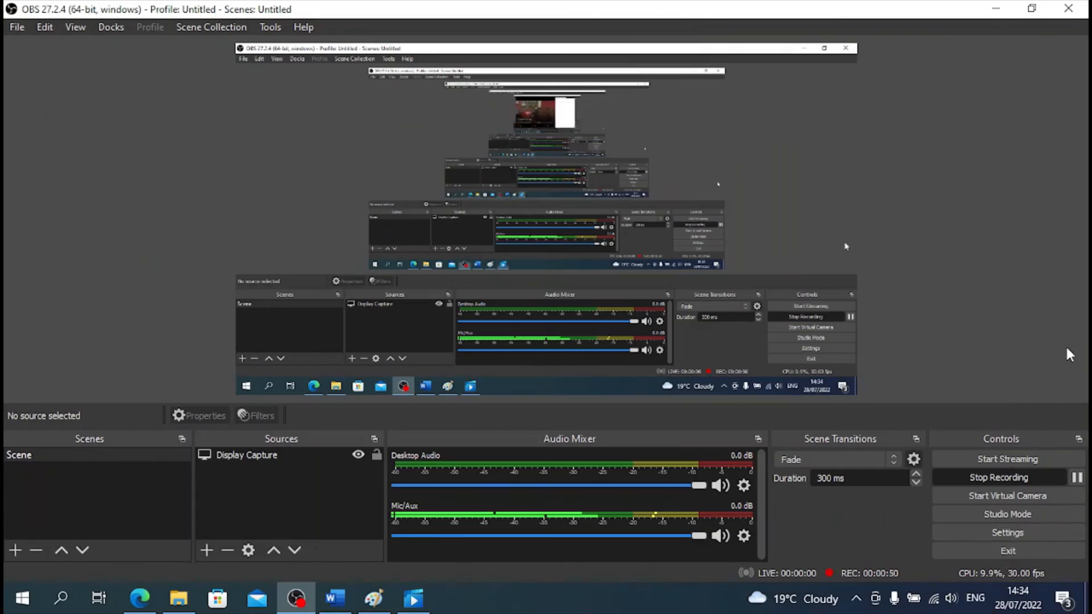